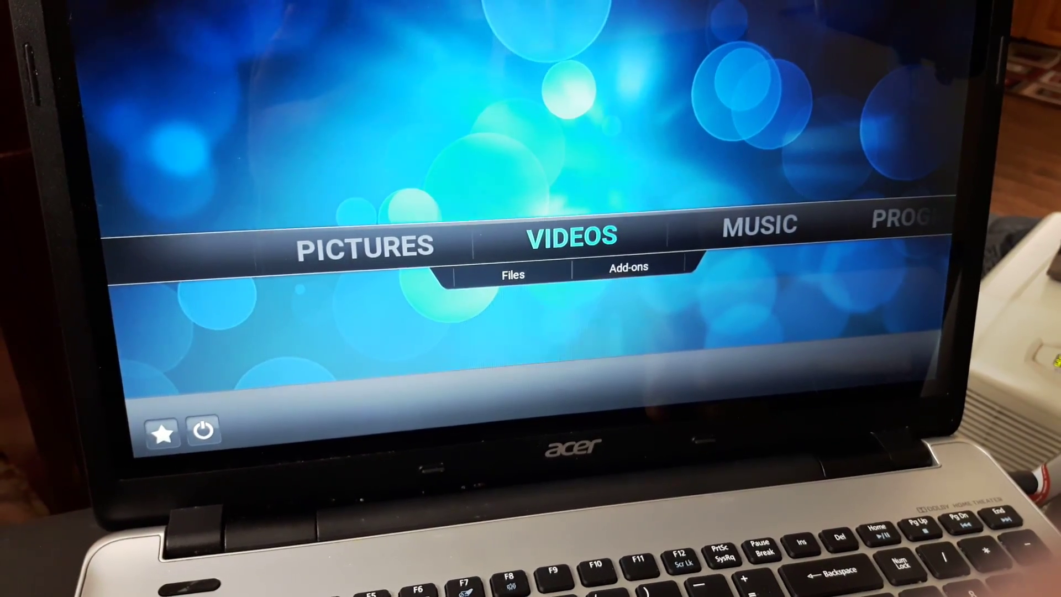
Move right along the Kodi home menu from Videos to the System section.
key("Right")
key("Right")
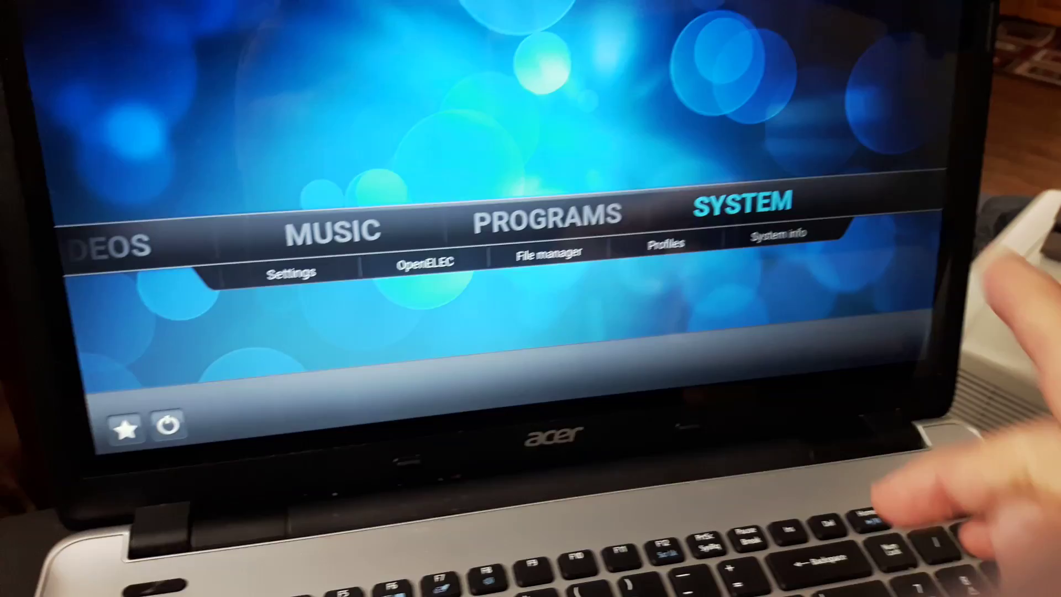
Open Settings and then the System settings page showing video output at 1366x768p.
key("Return")
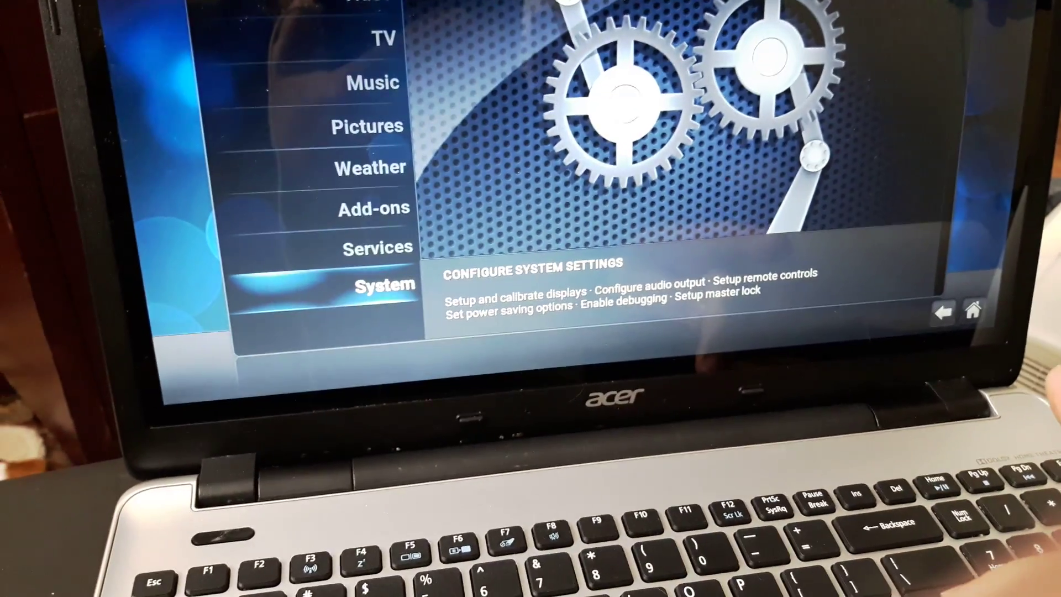
key("Return")
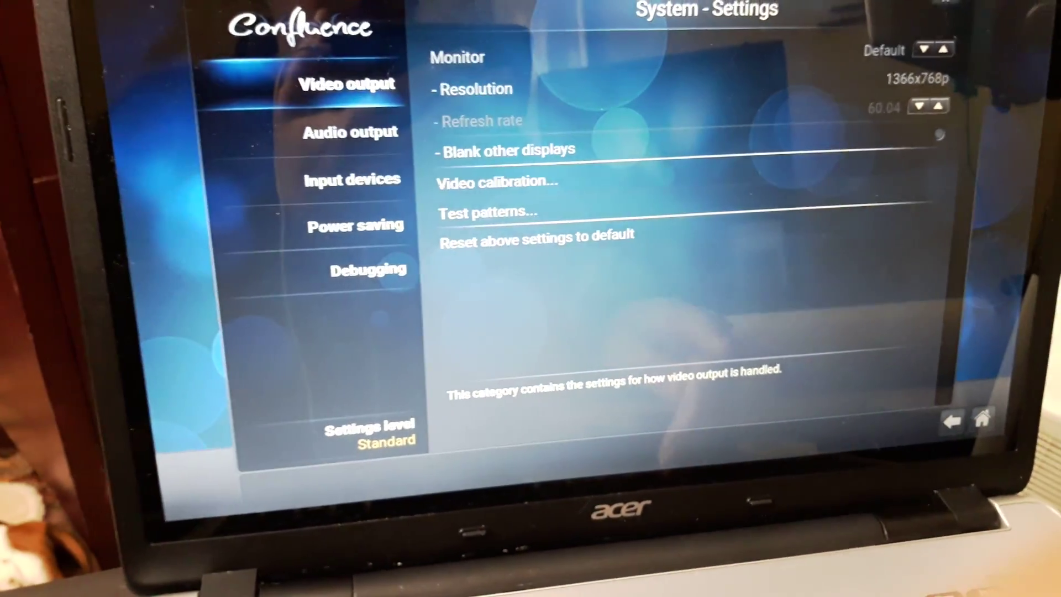
Change the audio output device from HDMI #0 to HDA Intel PCH, ALC283 Analog.
key("Down")
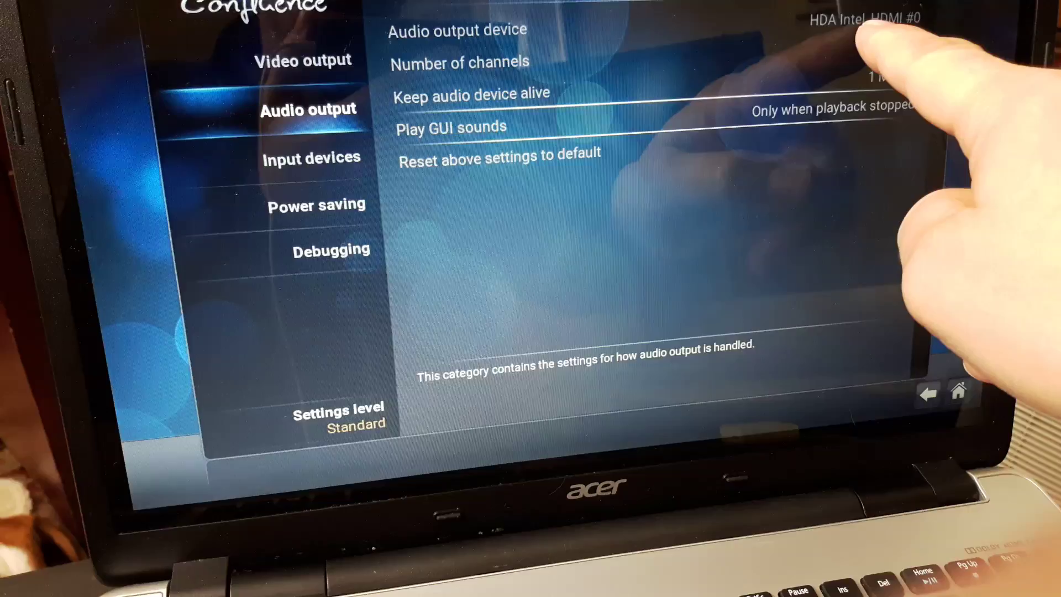
key("Right")
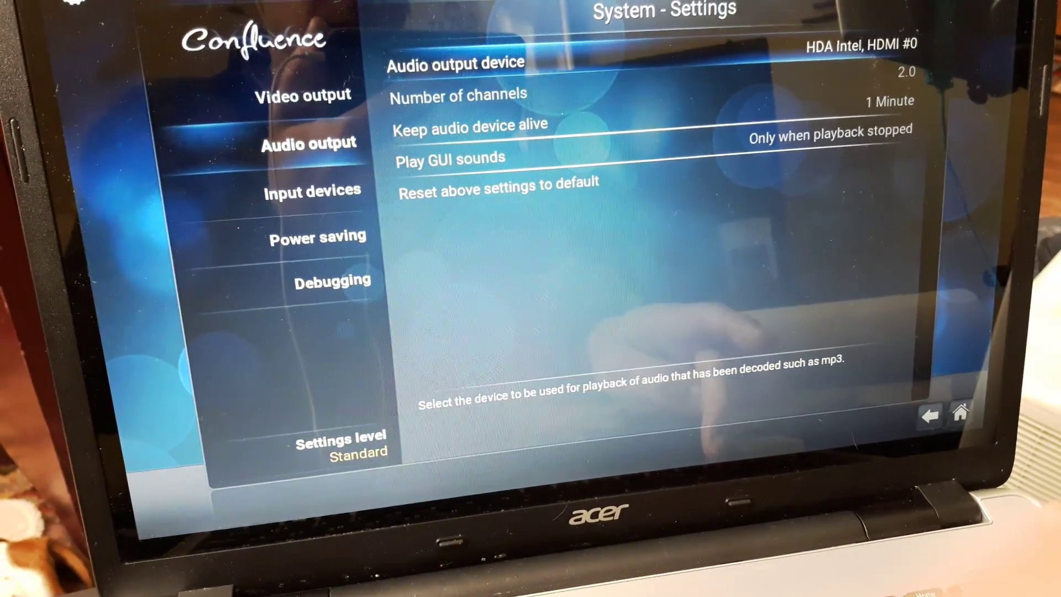
key("Return")
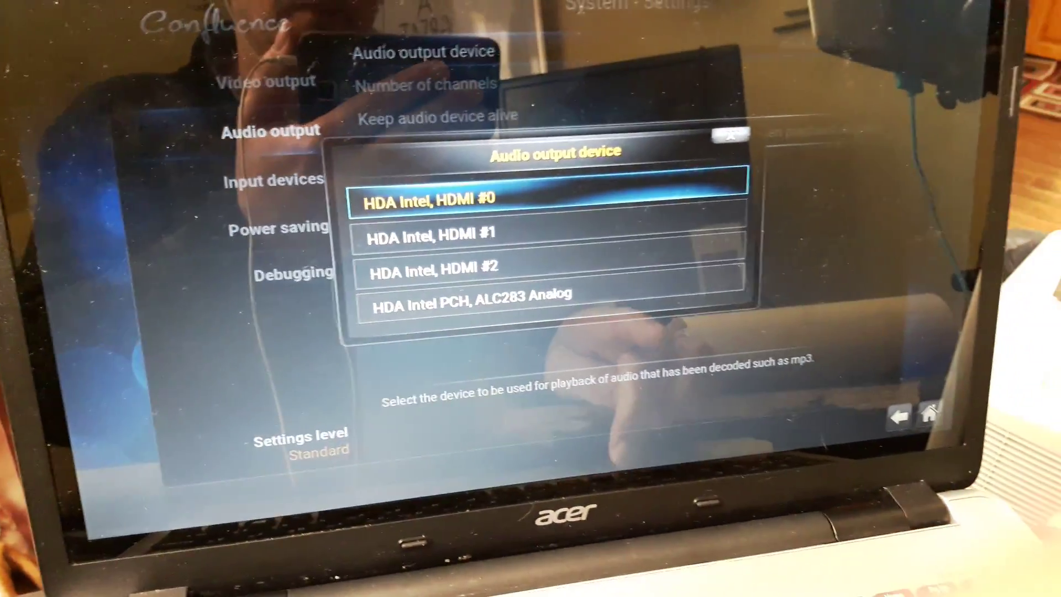
key("Down")
key("Down")
key("Down")
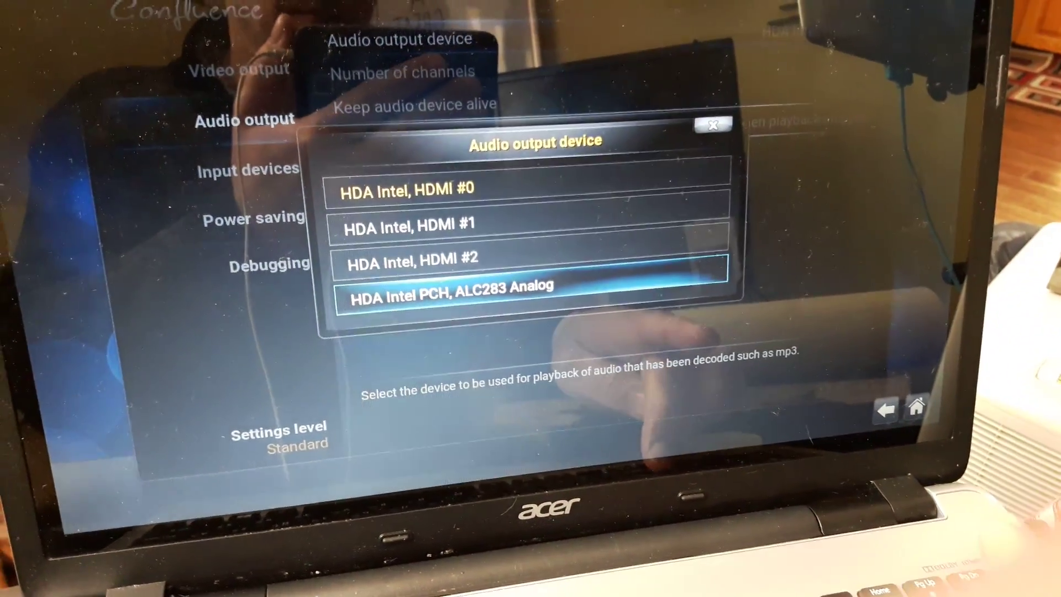
key("Return")
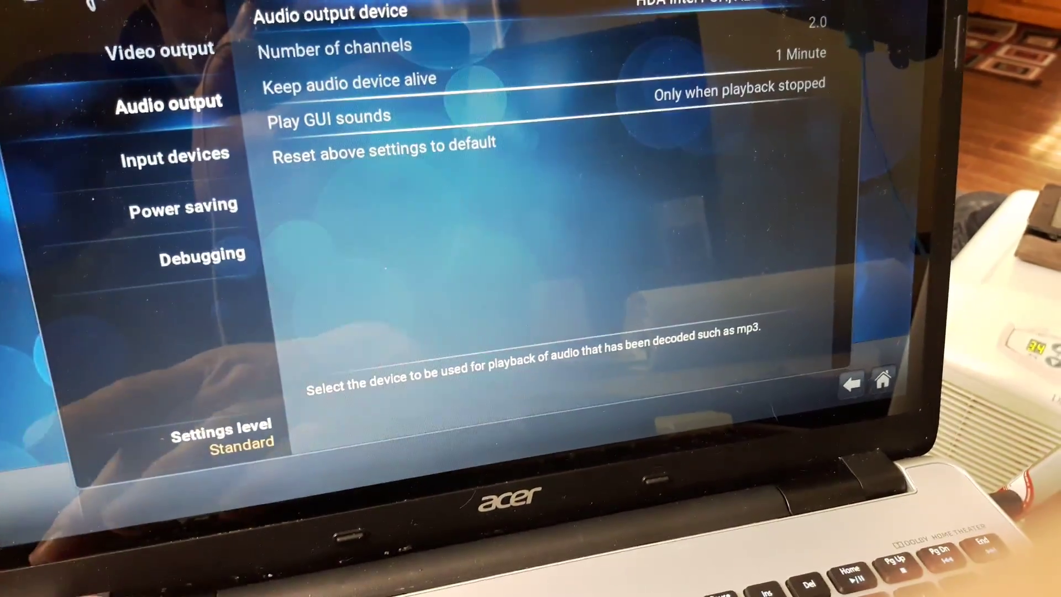
Return to the home screen, open the power menu and move toward Reboot.
key("Escape")
key("Escape")
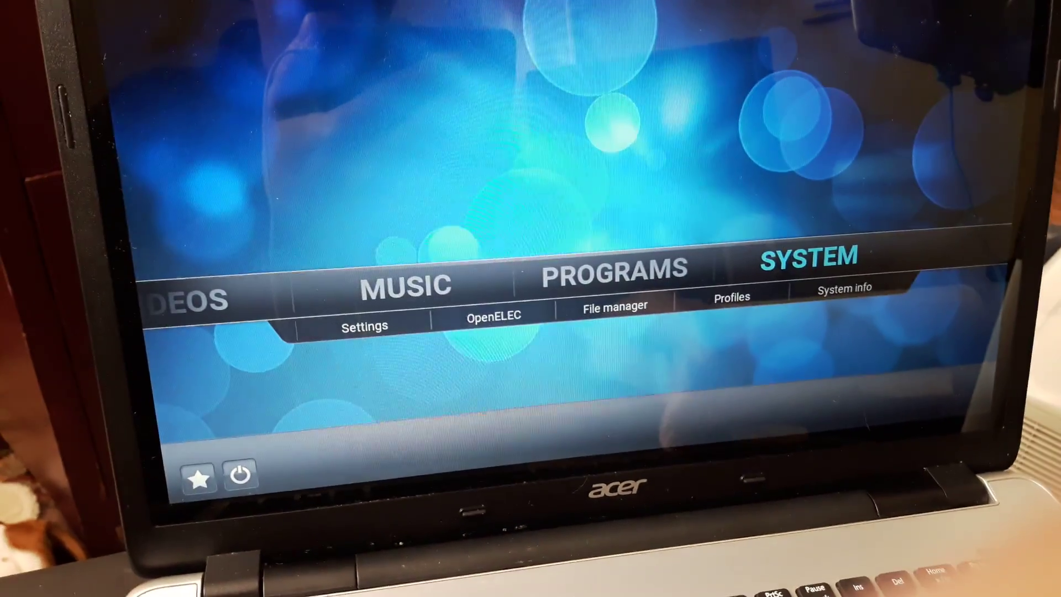
key("Down")
key("Down")
key("Up")
key("Down")
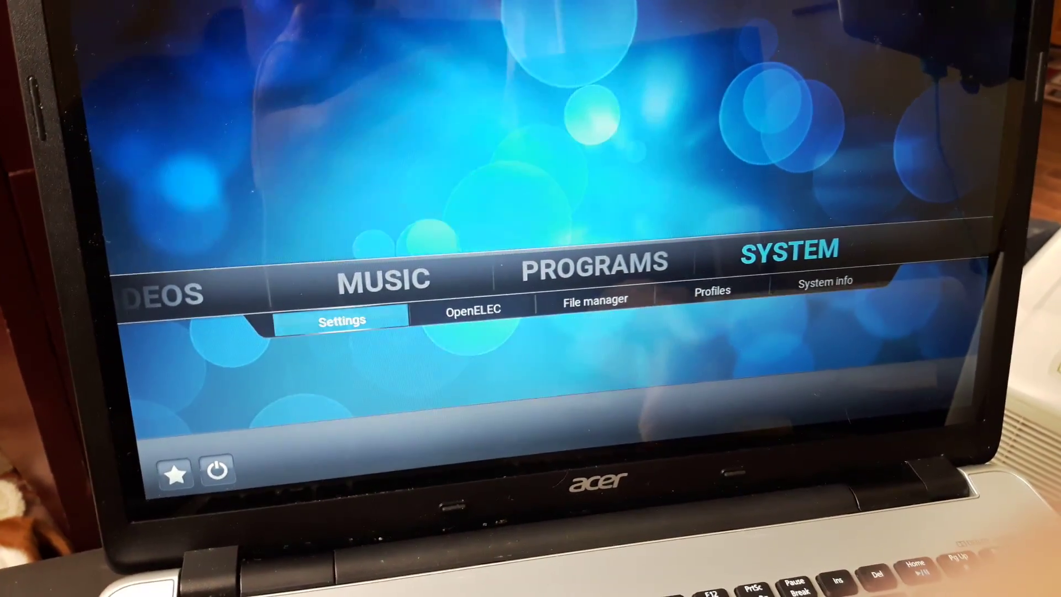
key("Down")
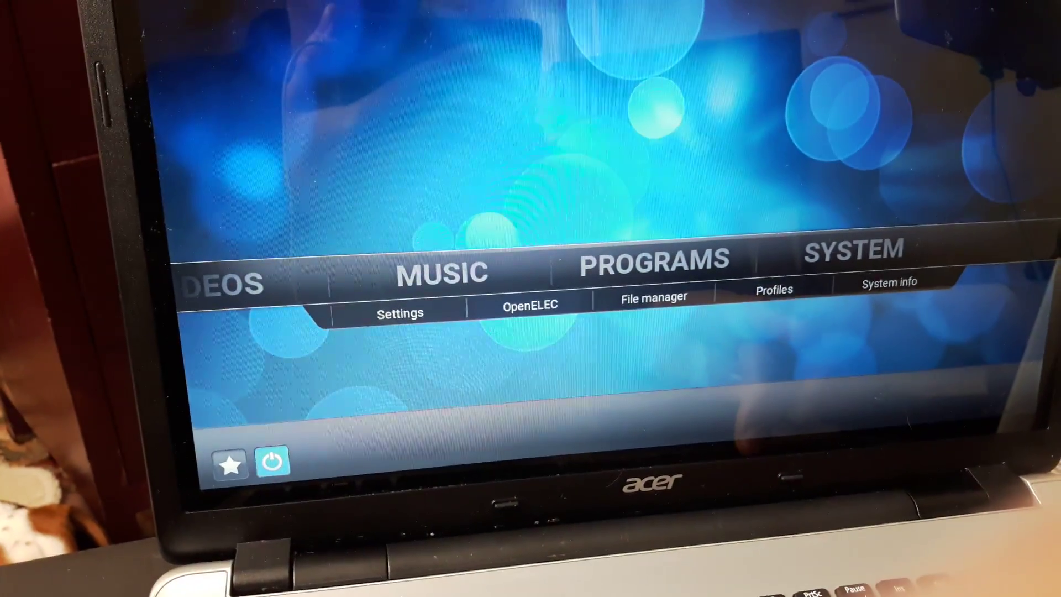
key("Return")
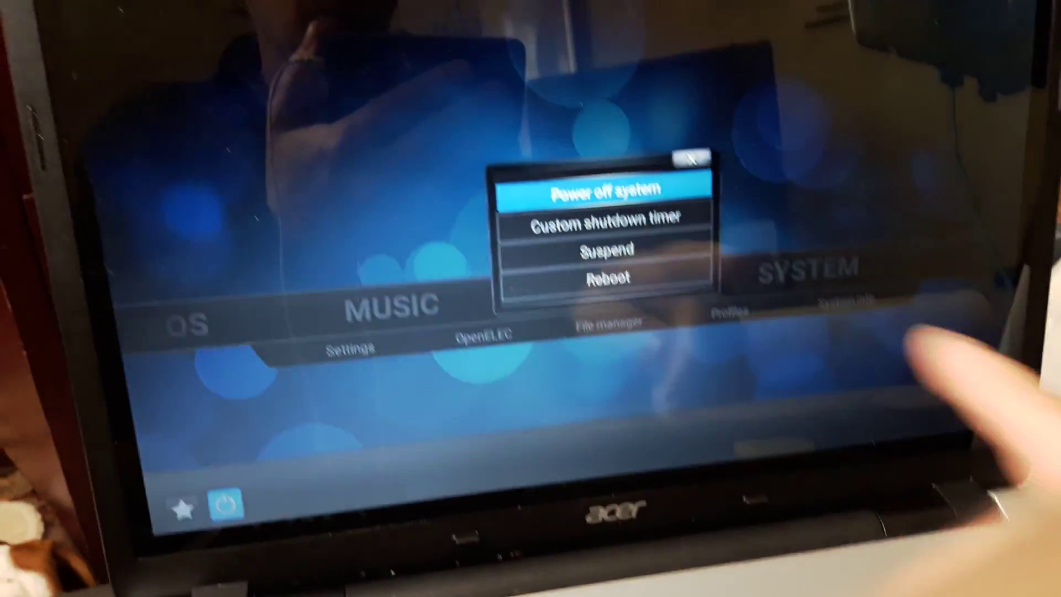
key("Down")
key("Down")
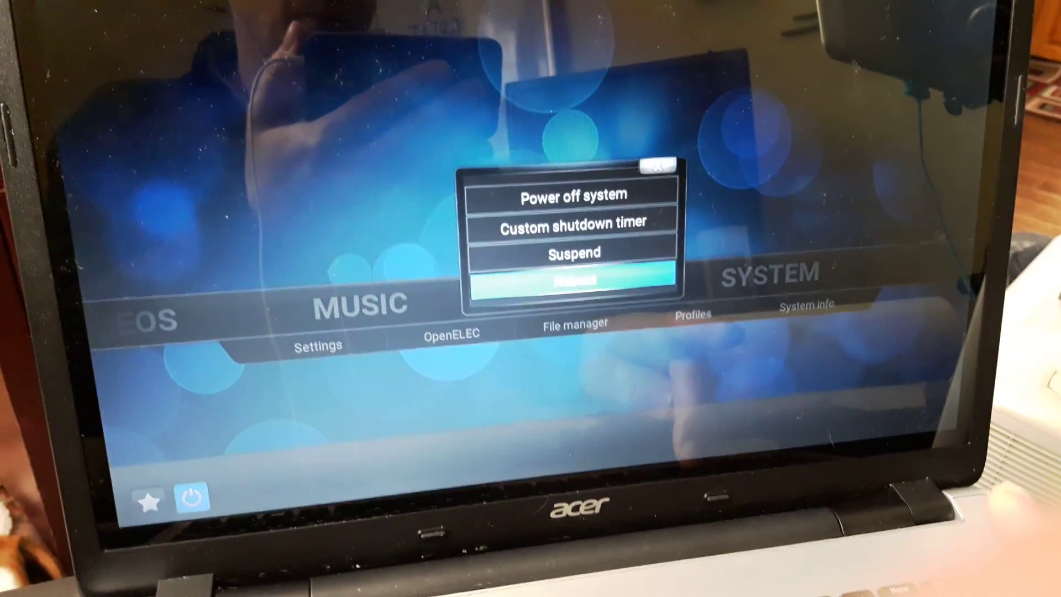